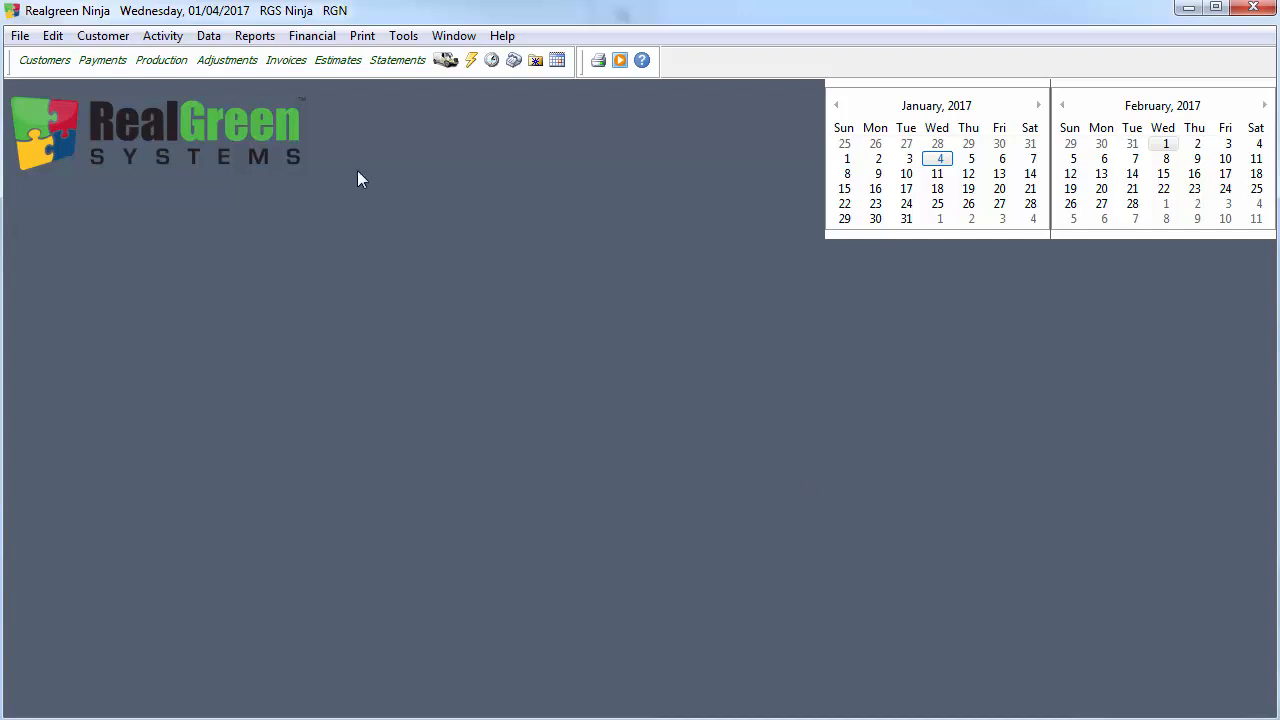
# Review the Lawn Care Program's setup in the service parameters, including its repeat schedule options and rounds, and close the window.
pyautogui.click(209, 40)
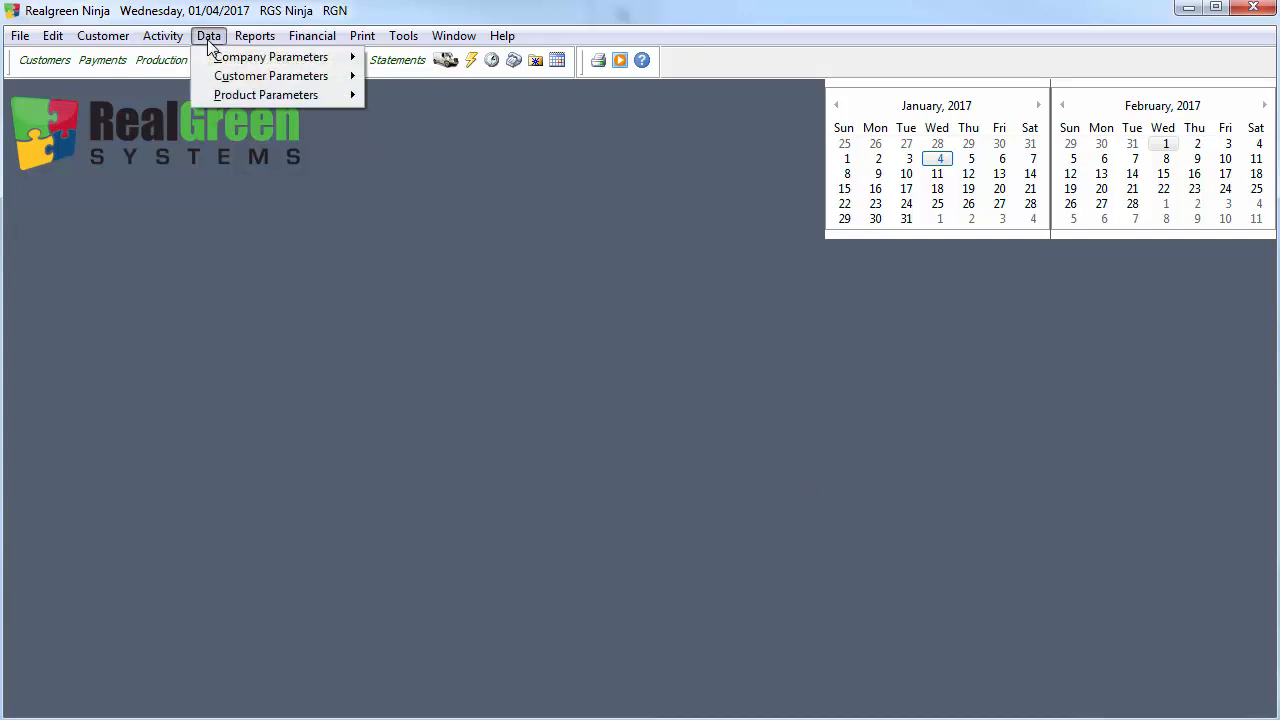
pyautogui.moveTo(232, 94)
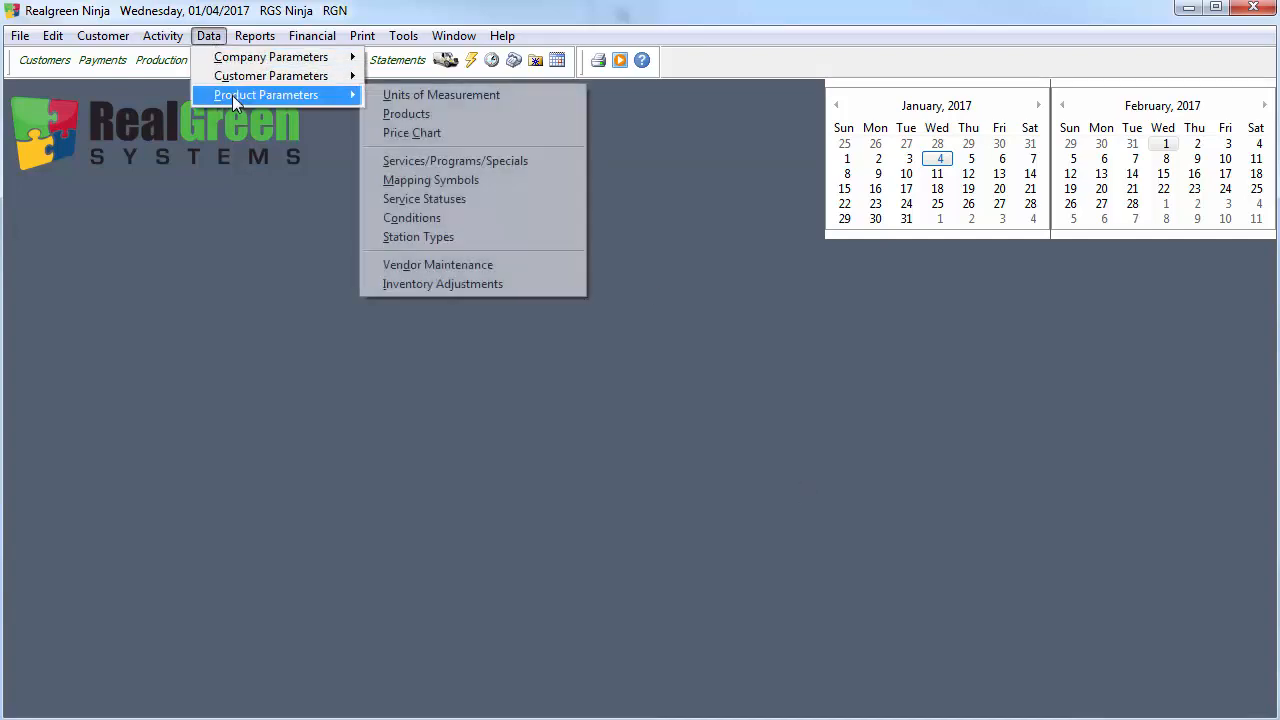
pyautogui.click(447, 163)
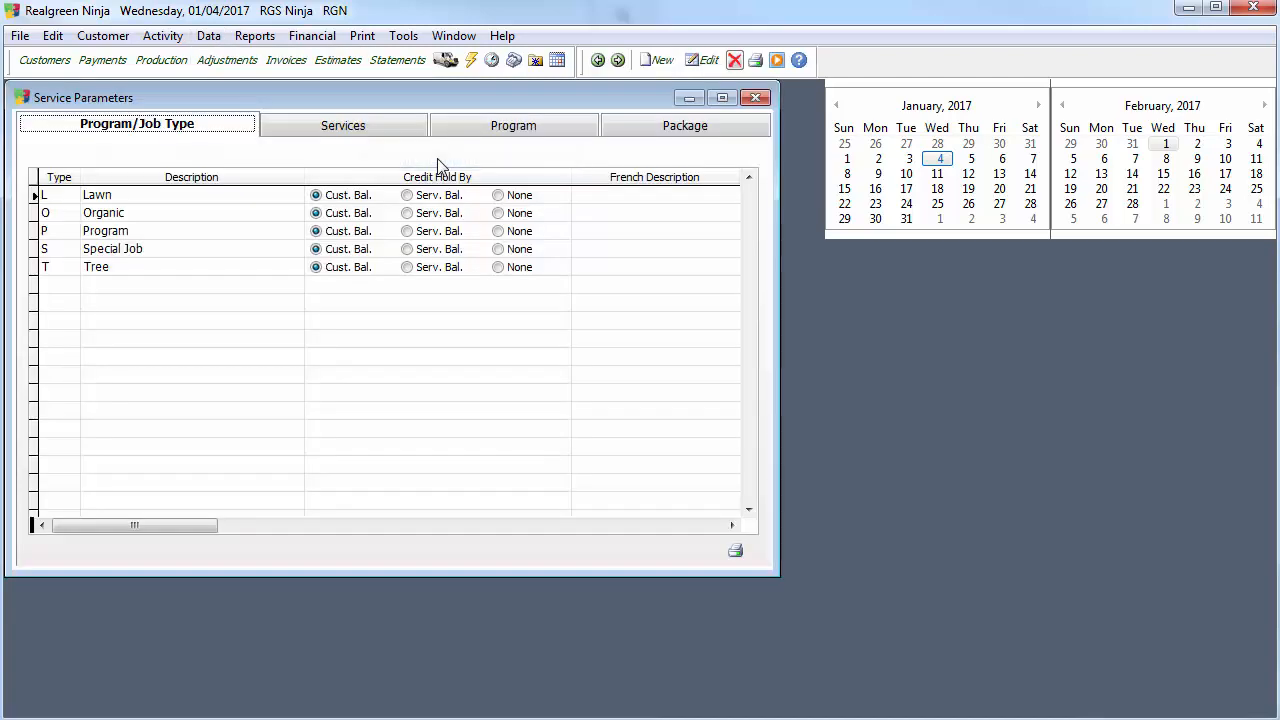
pyautogui.click(509, 118)
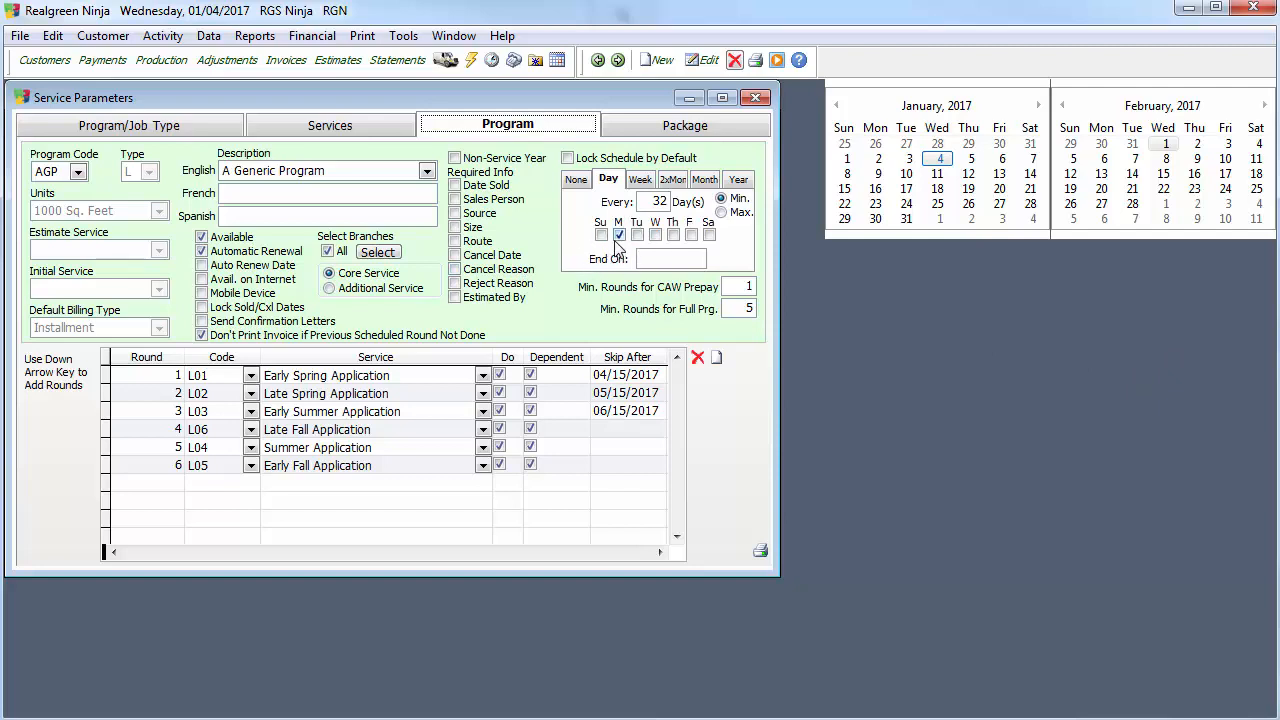
pyautogui.click(310, 172)
pyautogui.click(327, 222)
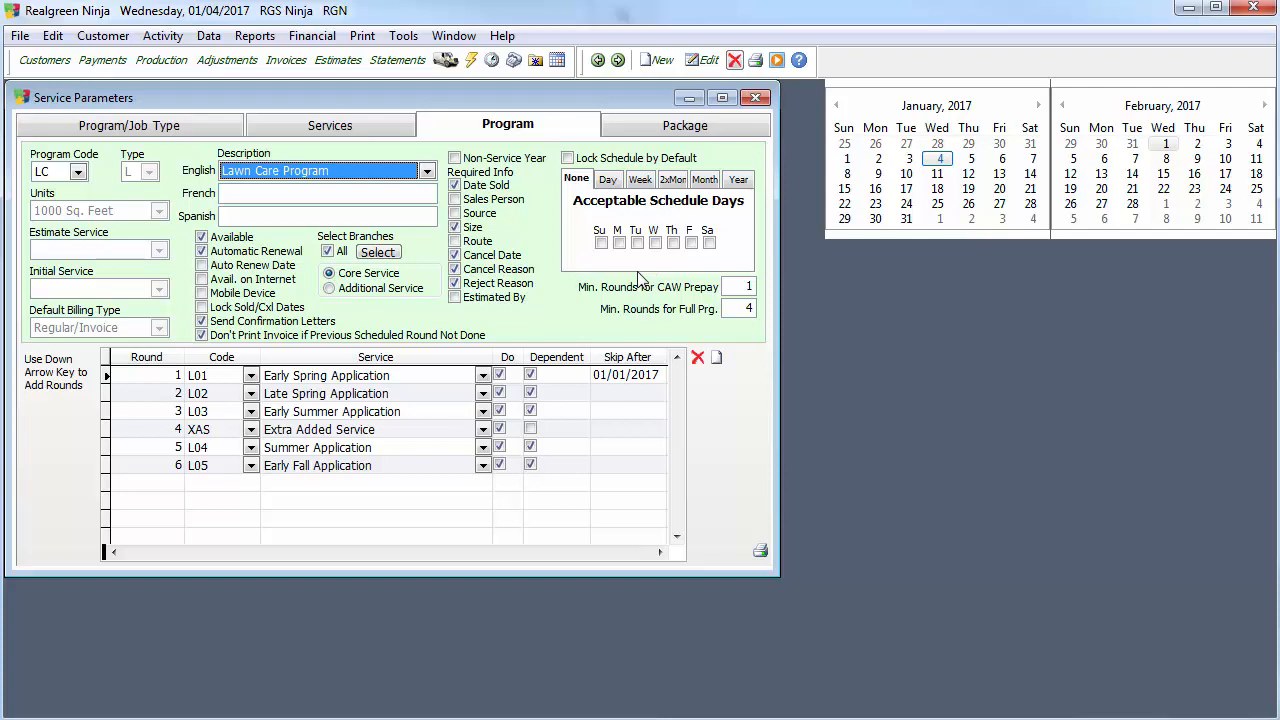
pyautogui.click(755, 97)
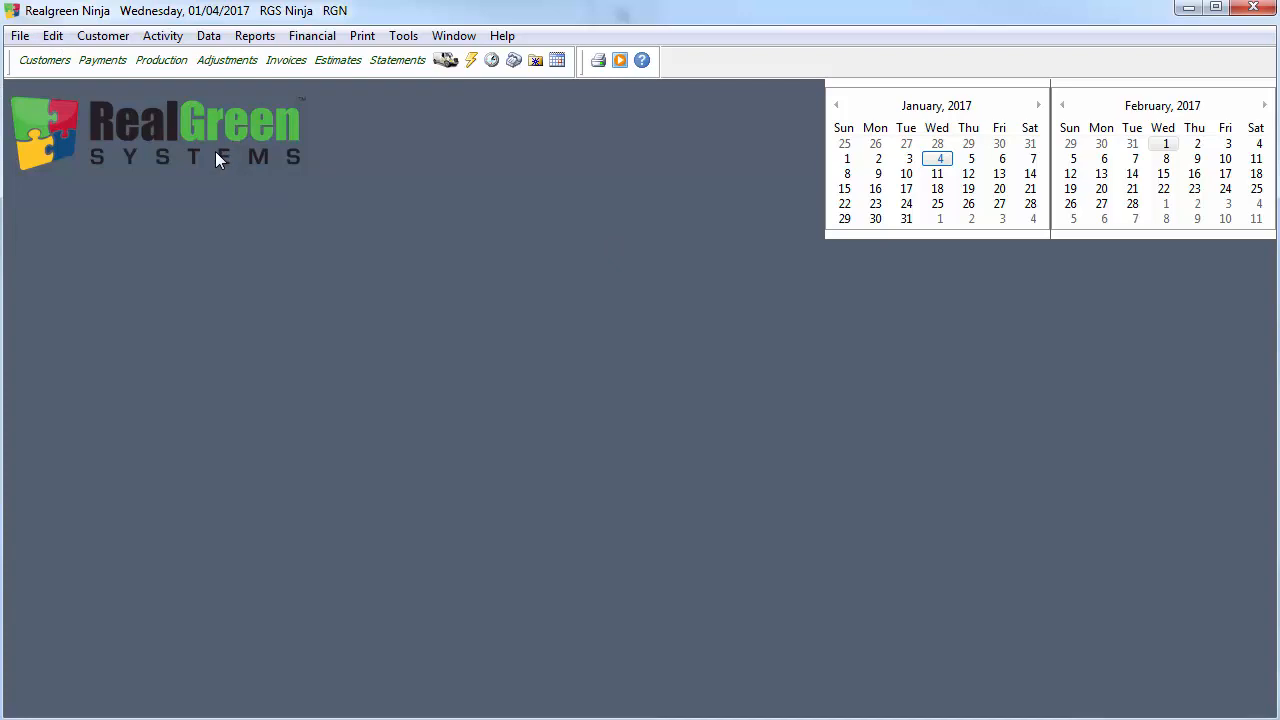
# Open the first recently viewed customer's record and start a new program for the 2017 service year.
pyautogui.click(20, 35)
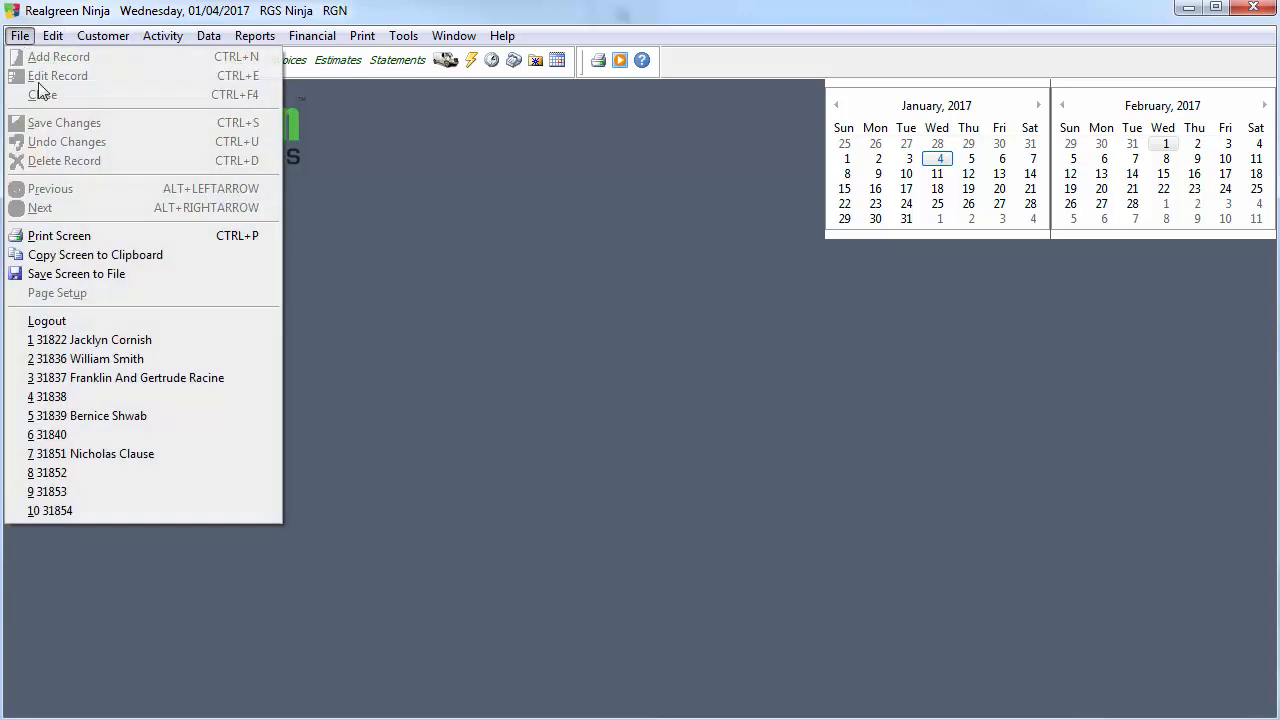
pyautogui.click(132, 343)
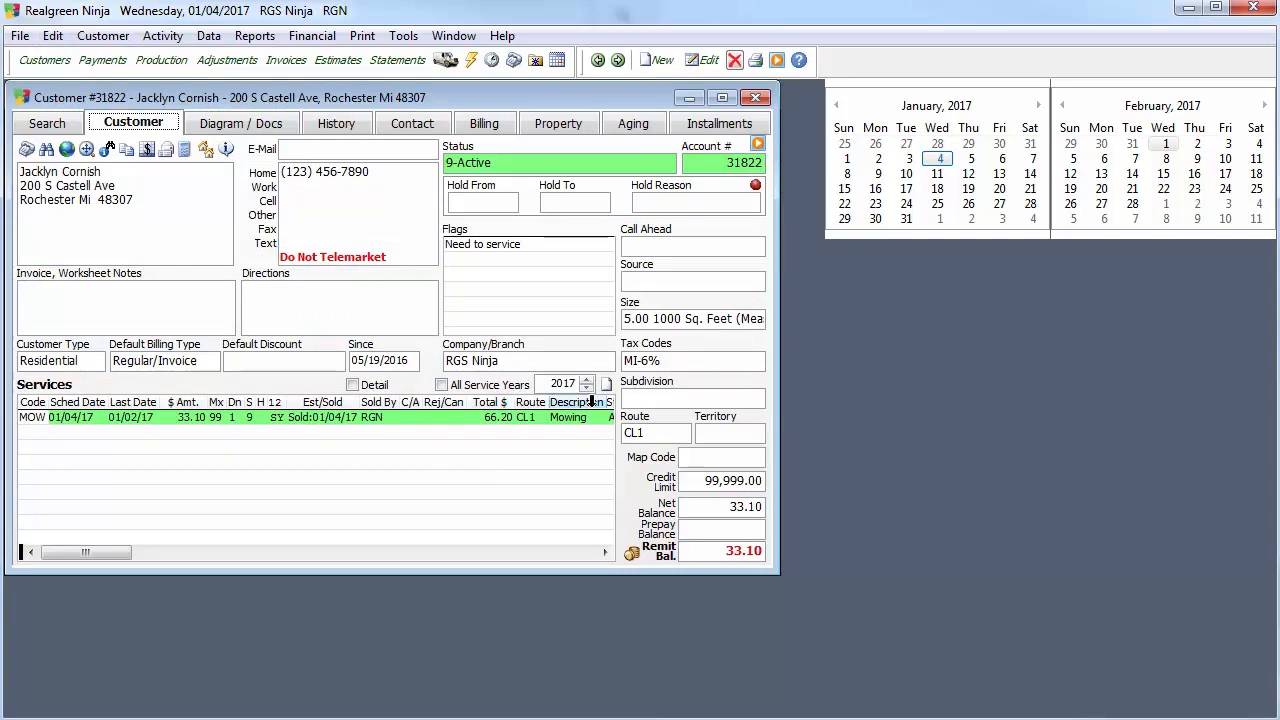
pyautogui.click(606, 384)
pyautogui.click(674, 396)
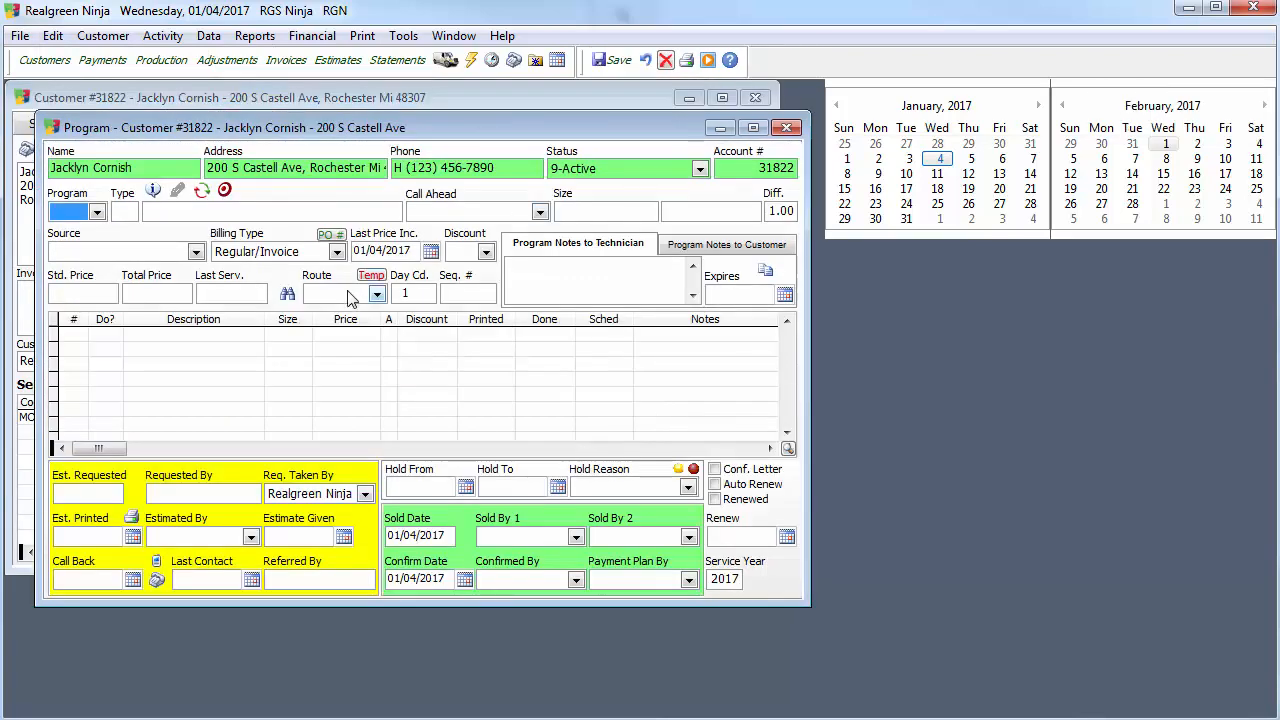
# Choose LC, Lawn Care Program, as the customer's new program, with the program window moved so the full list is readable.
pyautogui.click(68, 214)
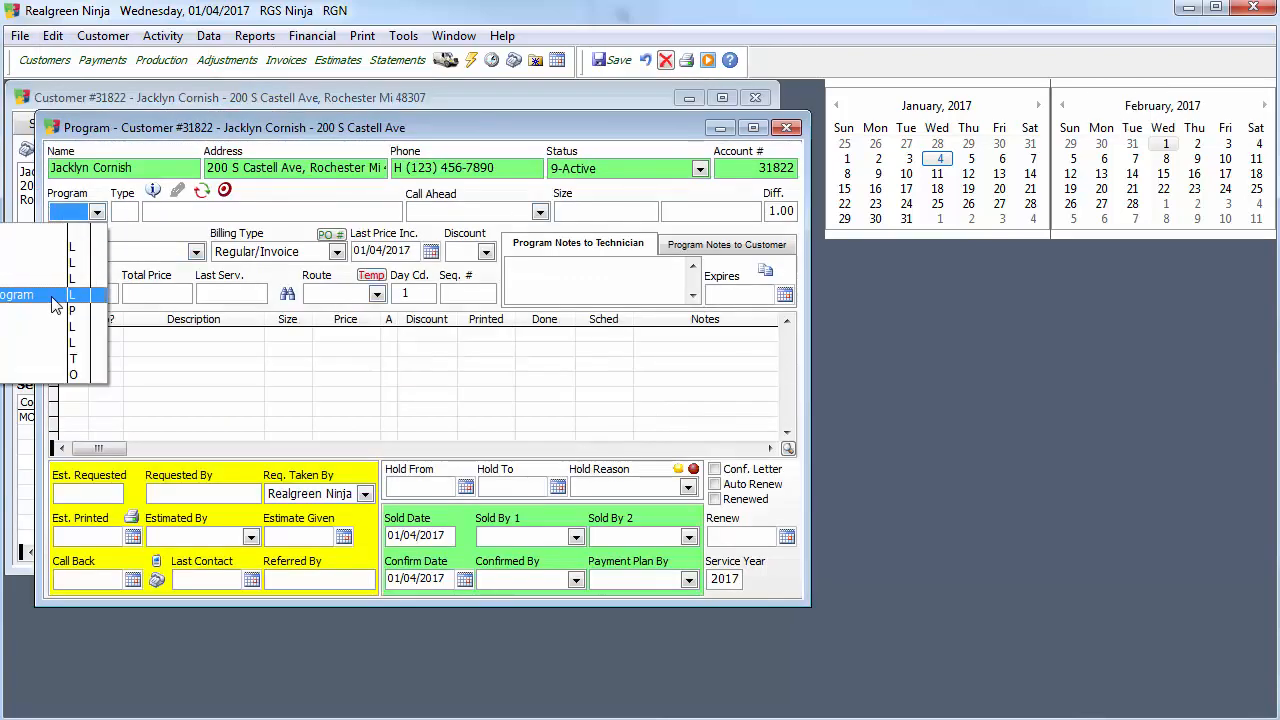
pyautogui.click(232, 127)
pyautogui.moveTo(232, 127); pyautogui.dragTo(572, 83)
pyautogui.click(456, 170)
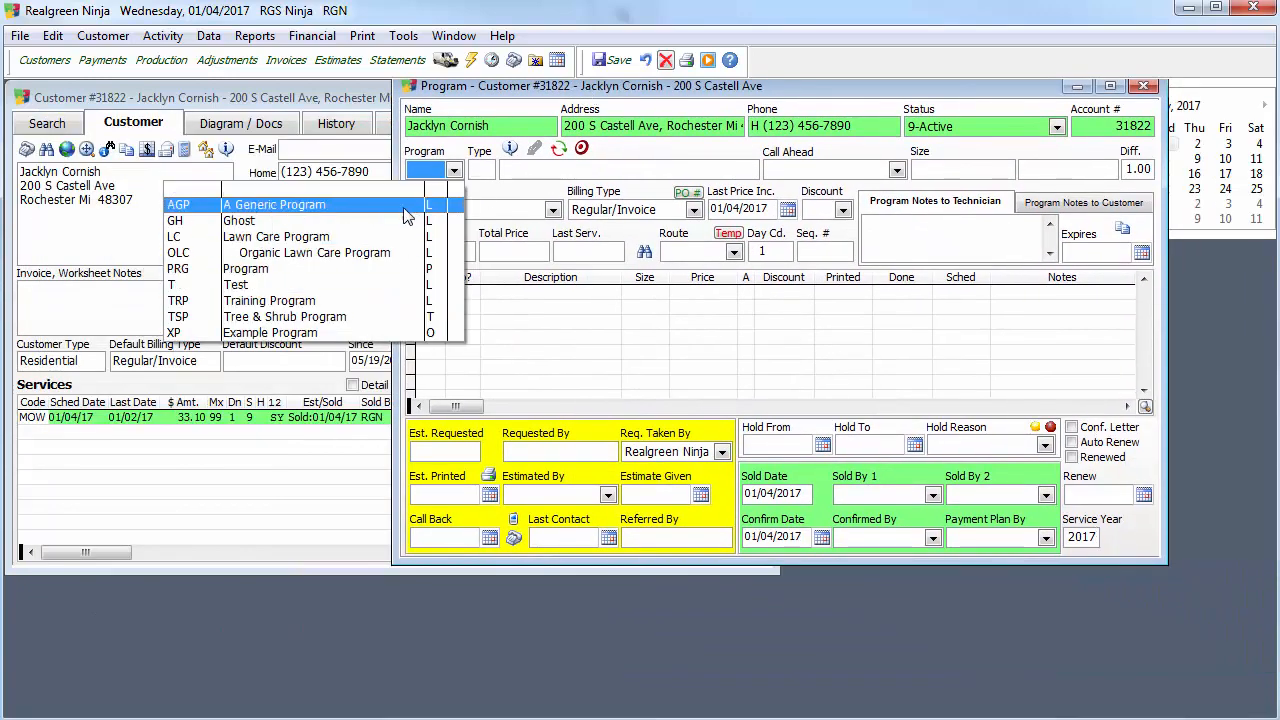
pyautogui.click(405, 236)
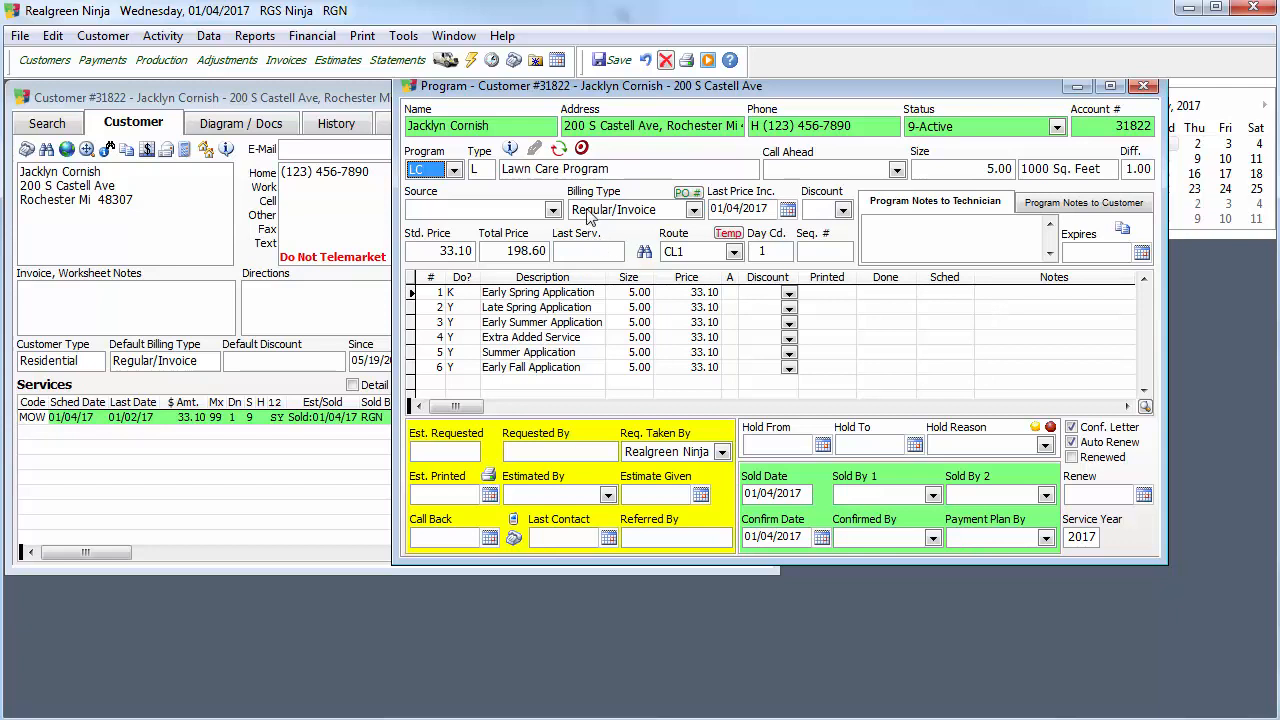
# Show the program's repeat schedule and set it to every 45 days on Tuesdays.
pyautogui.click(558, 150)
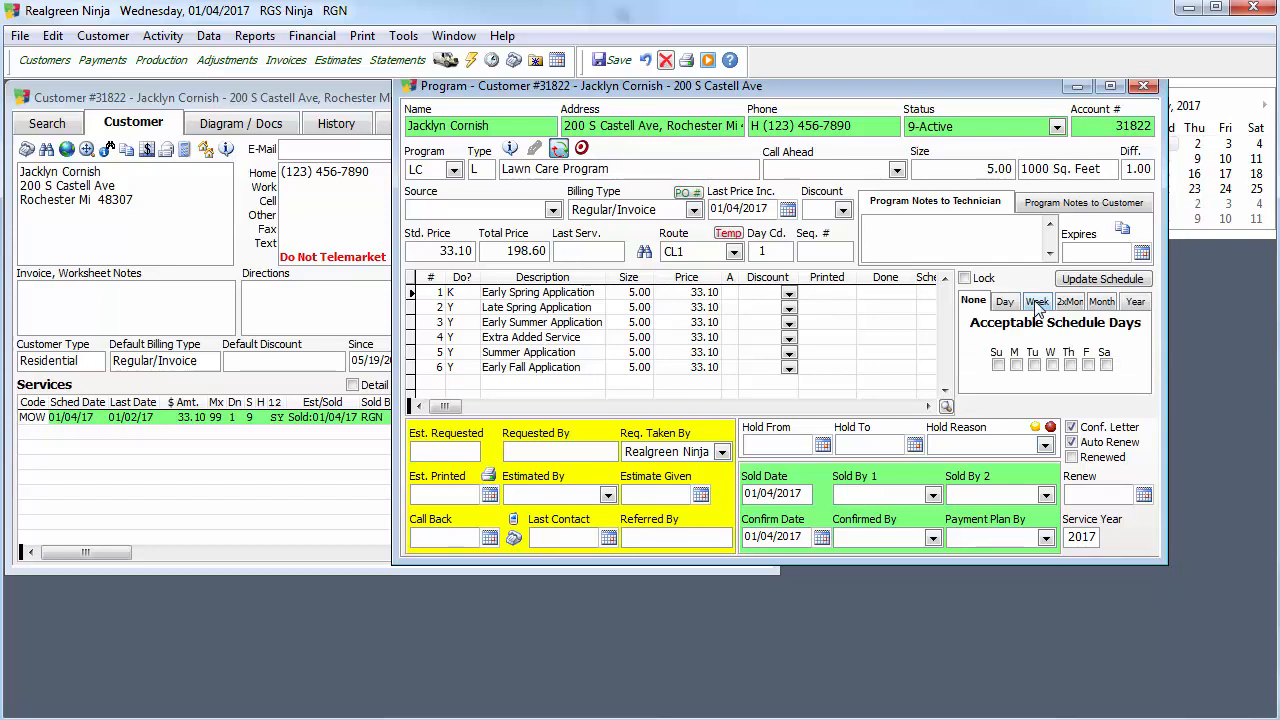
pyautogui.click(1005, 301)
pyautogui.click(1048, 325)
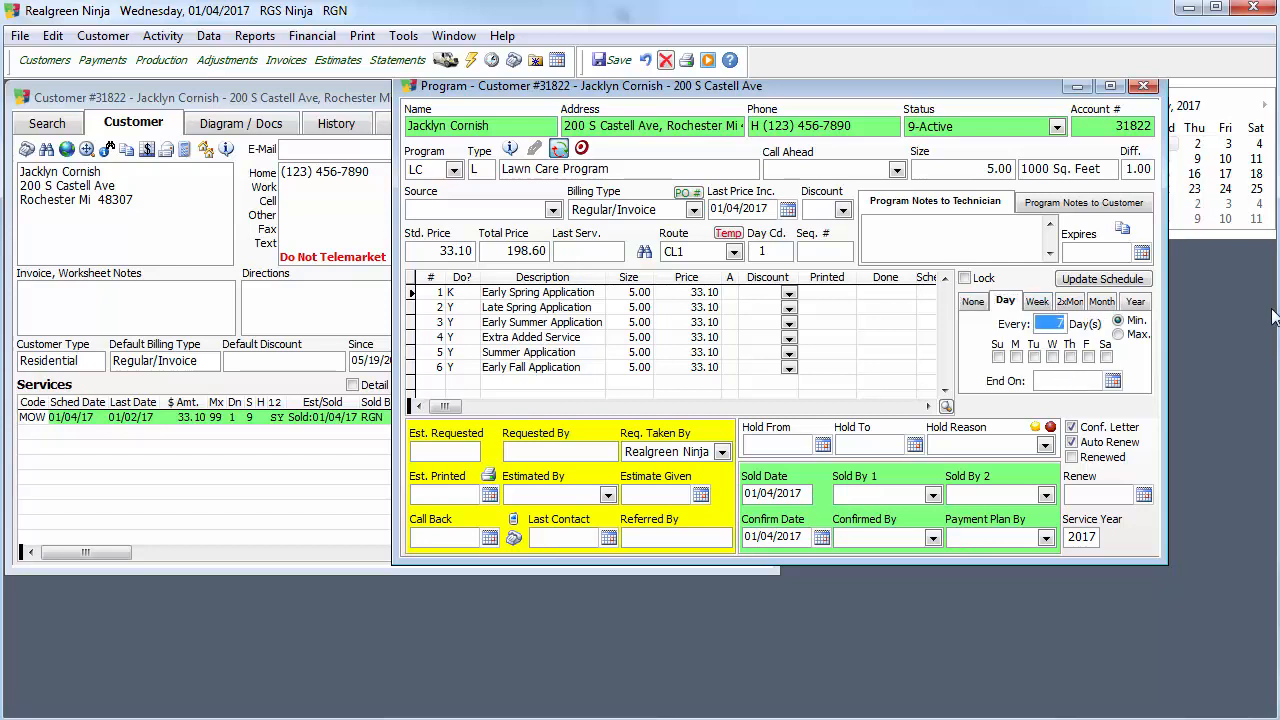
pyautogui.write('45')
pyautogui.click(1034, 357)
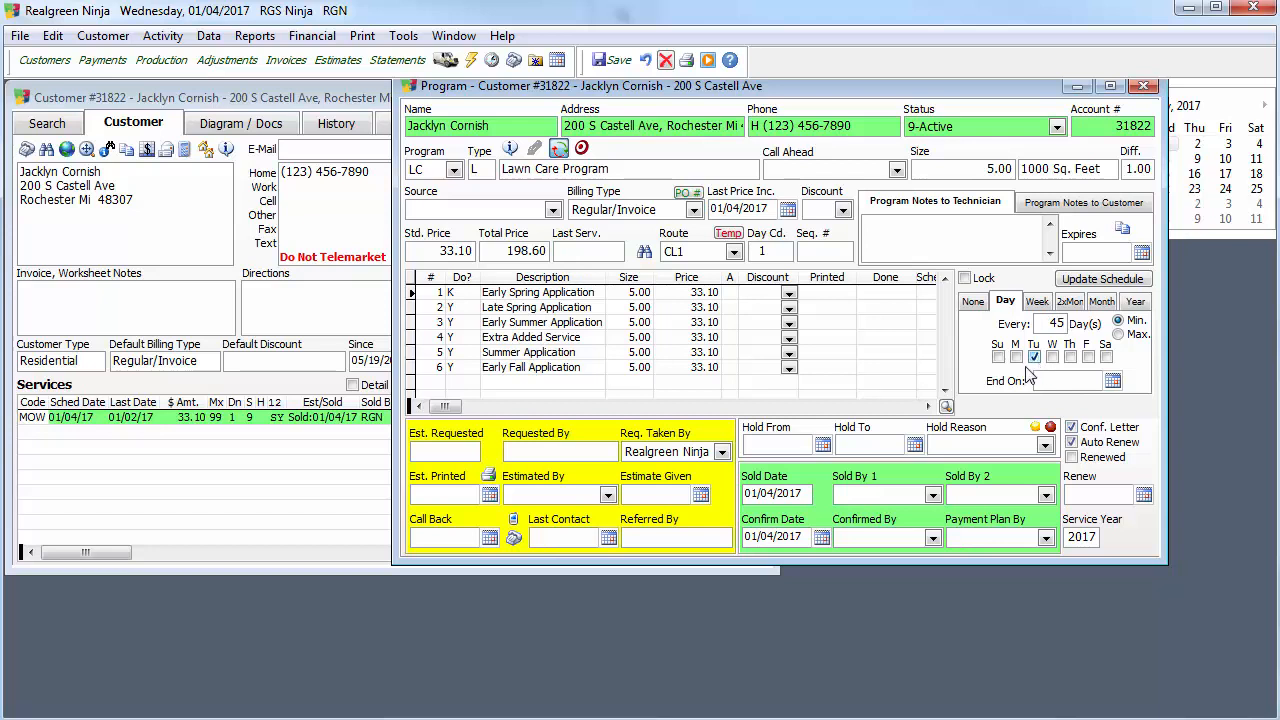
# Narrow the rounds table's Description column to reveal the scheduled dates, and generate dates for all rounds from the repeat schedule.
pyautogui.click(605, 280)
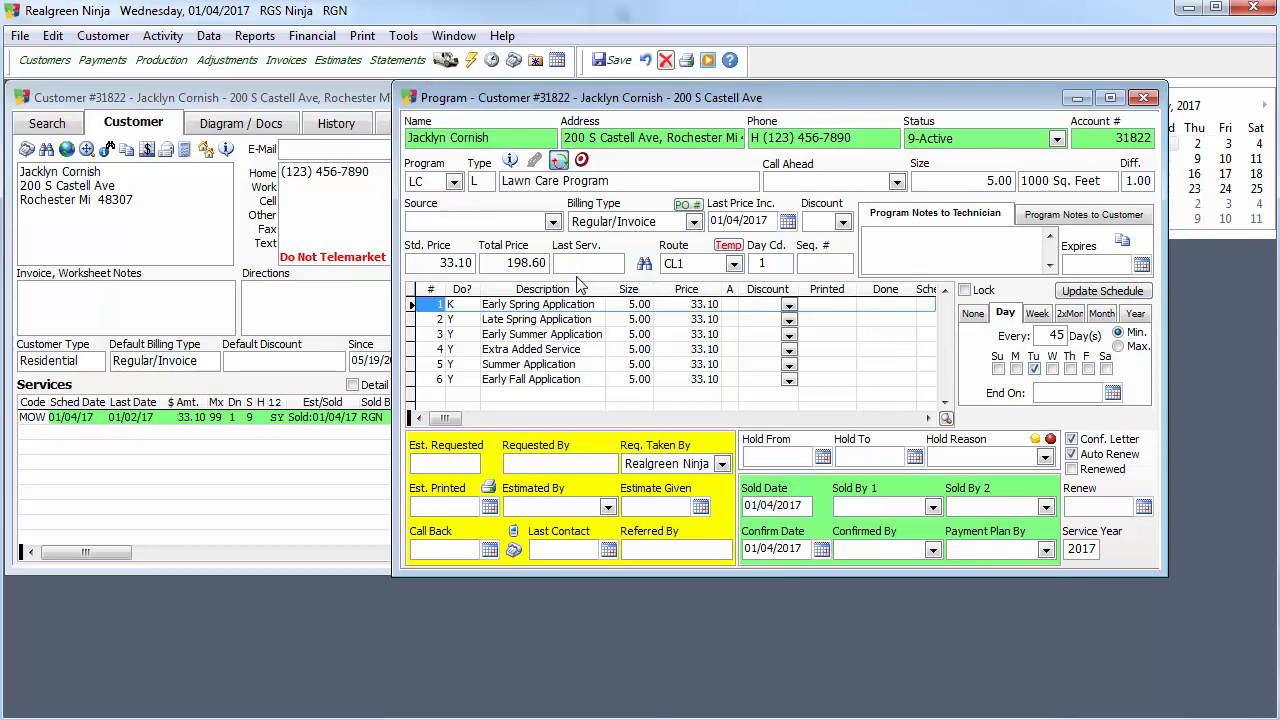
pyautogui.moveTo(605, 288); pyautogui.dragTo(562, 288)
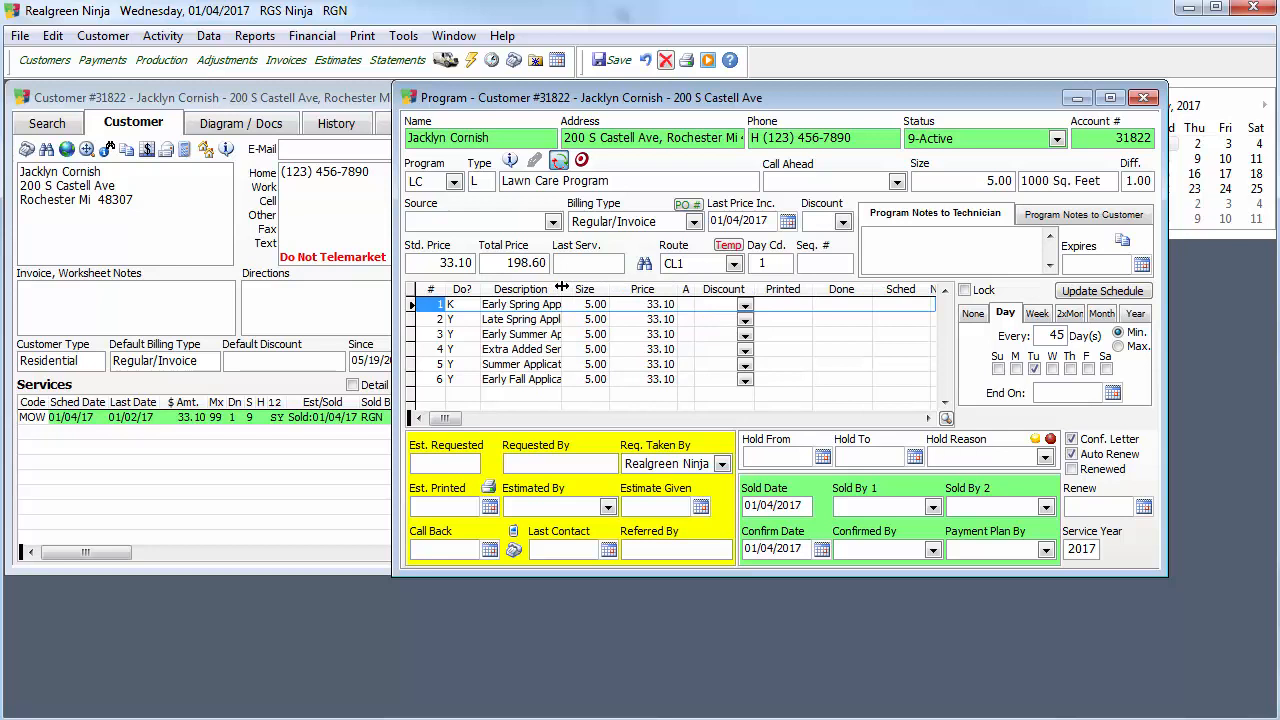
pyautogui.click(903, 304)
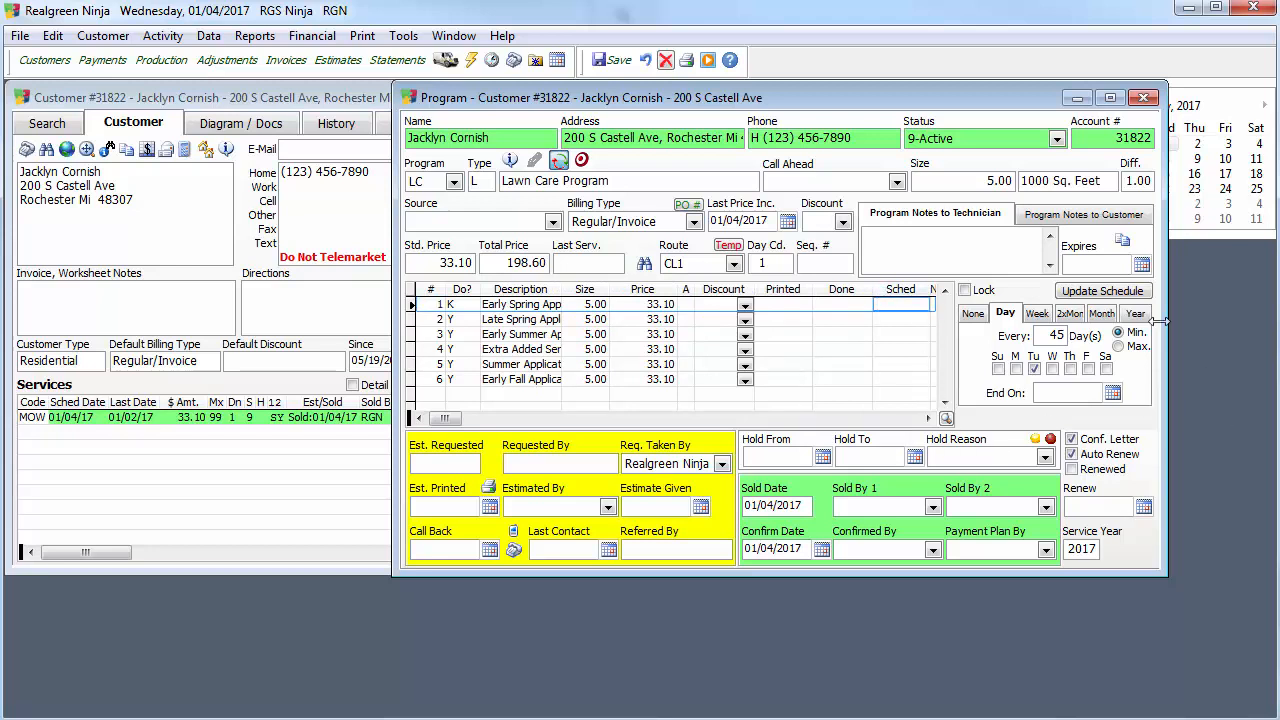
pyautogui.click(1124, 290)
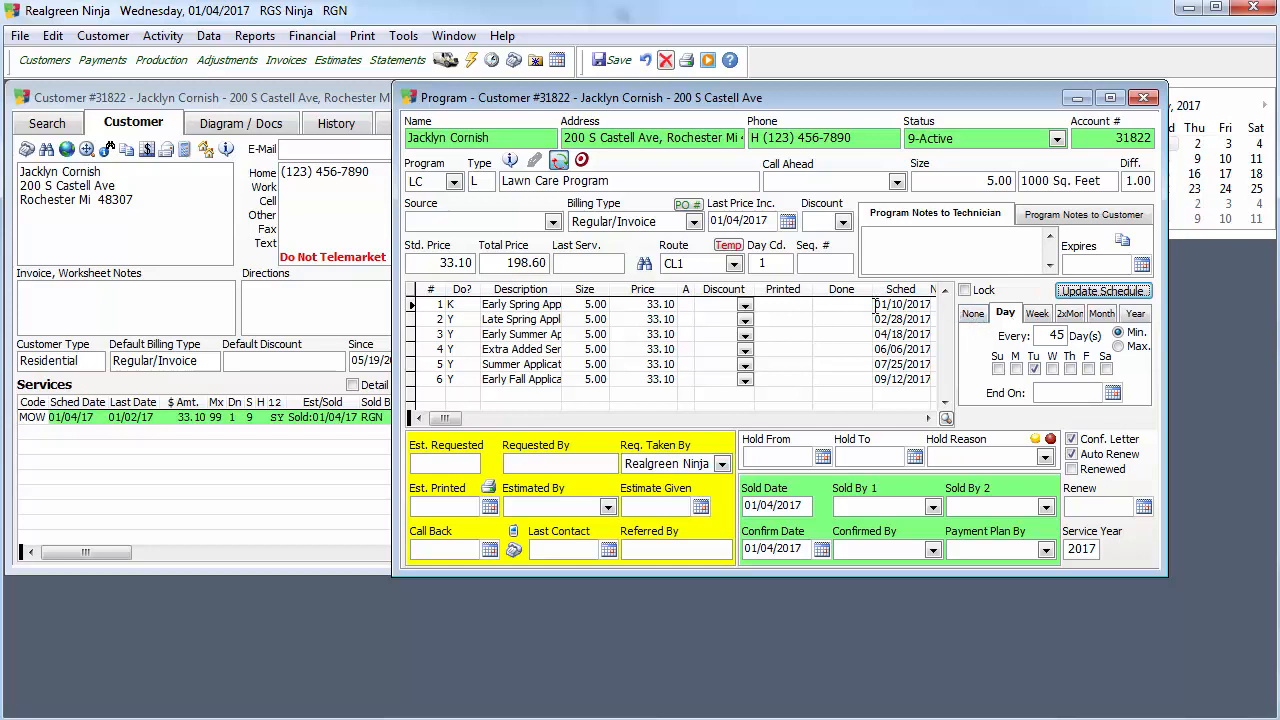
# Set the Early Spring Application's scheduled date to 04/01/2017 and reschedule only the services after it.
pyautogui.click(906, 304)
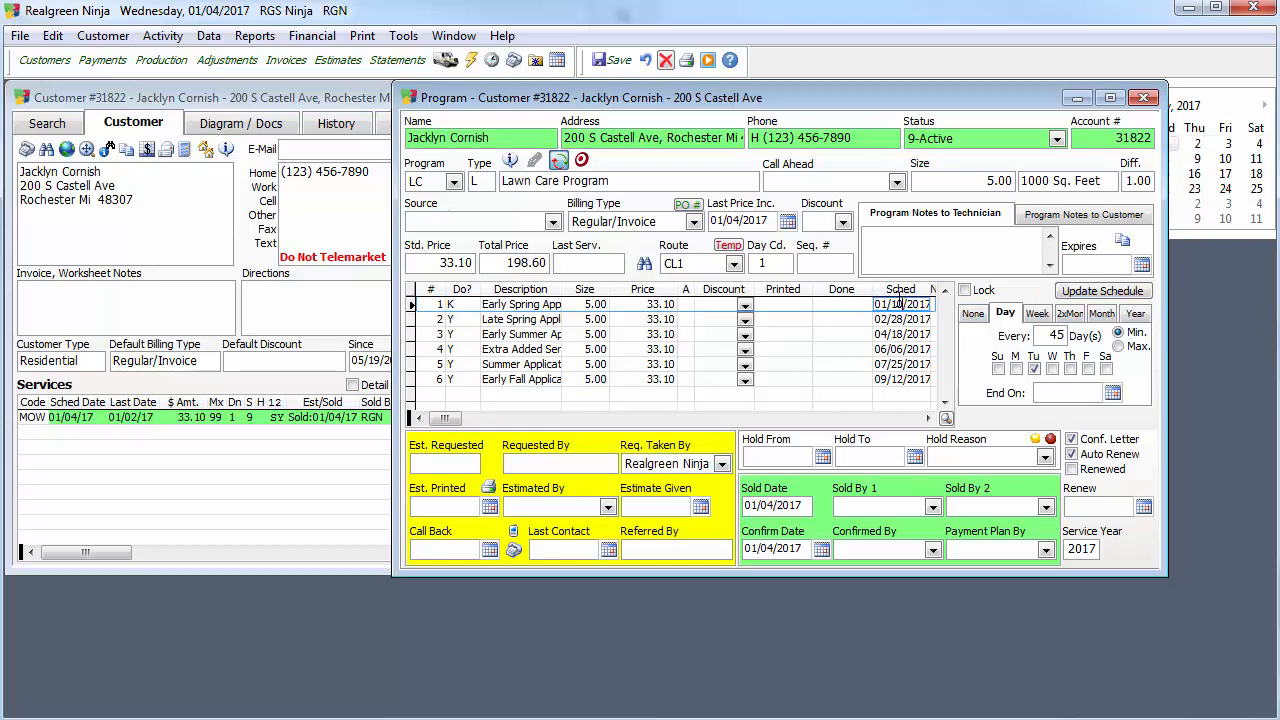
pyautogui.moveTo(906, 304); pyautogui.dragTo(870, 302)
pyautogui.write('04/01')
pyautogui.click(1104, 291)
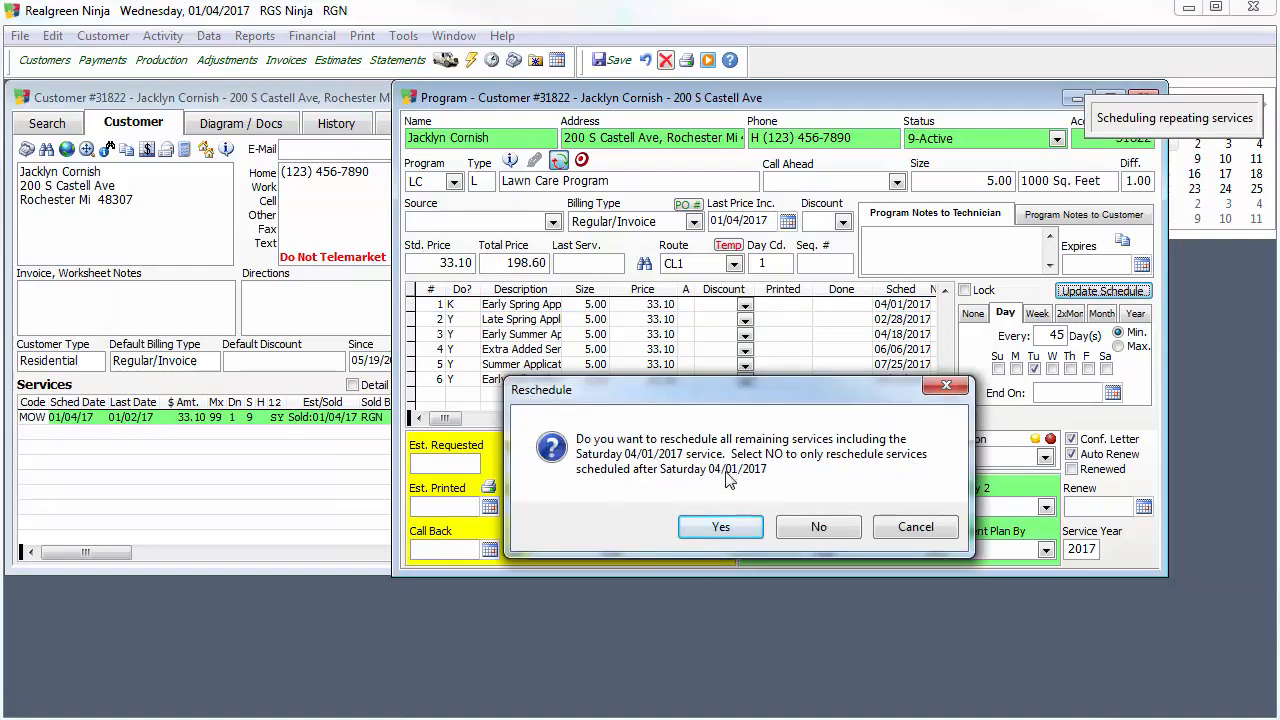
pyautogui.click(806, 528)
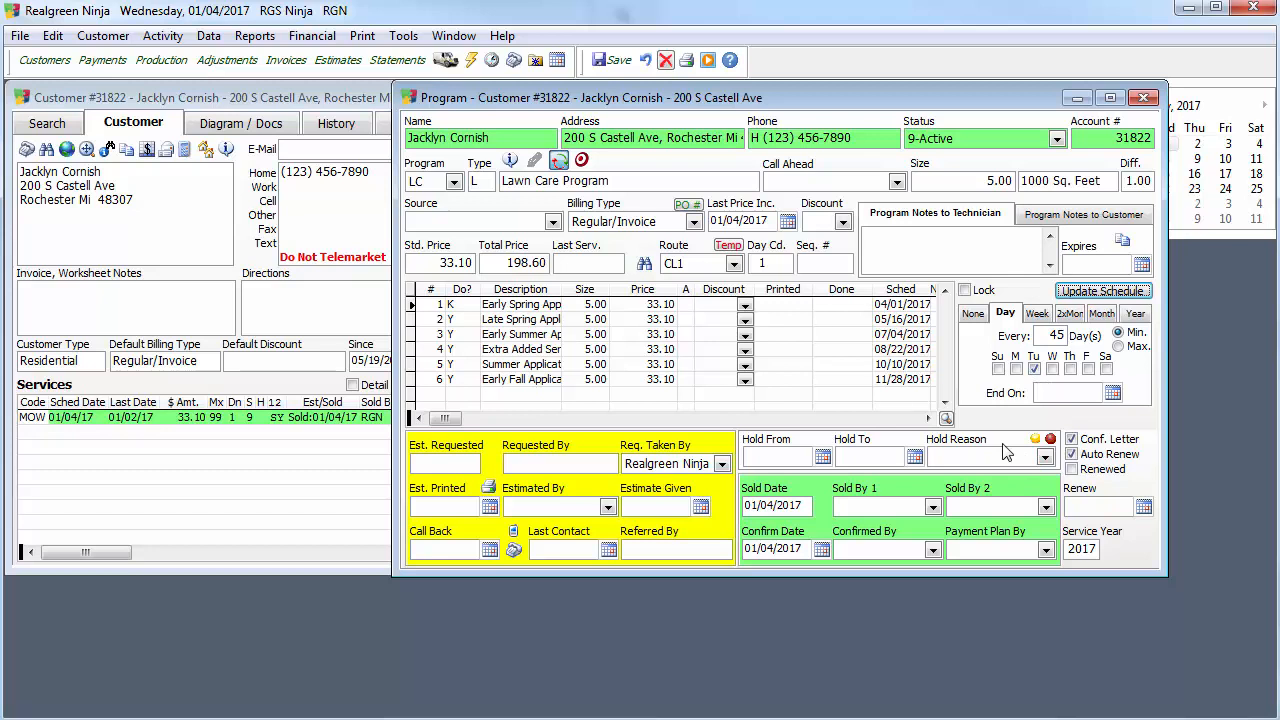
# Lock the program's repeat schedule, leaving its end date blank.
pyautogui.click(1042, 388)
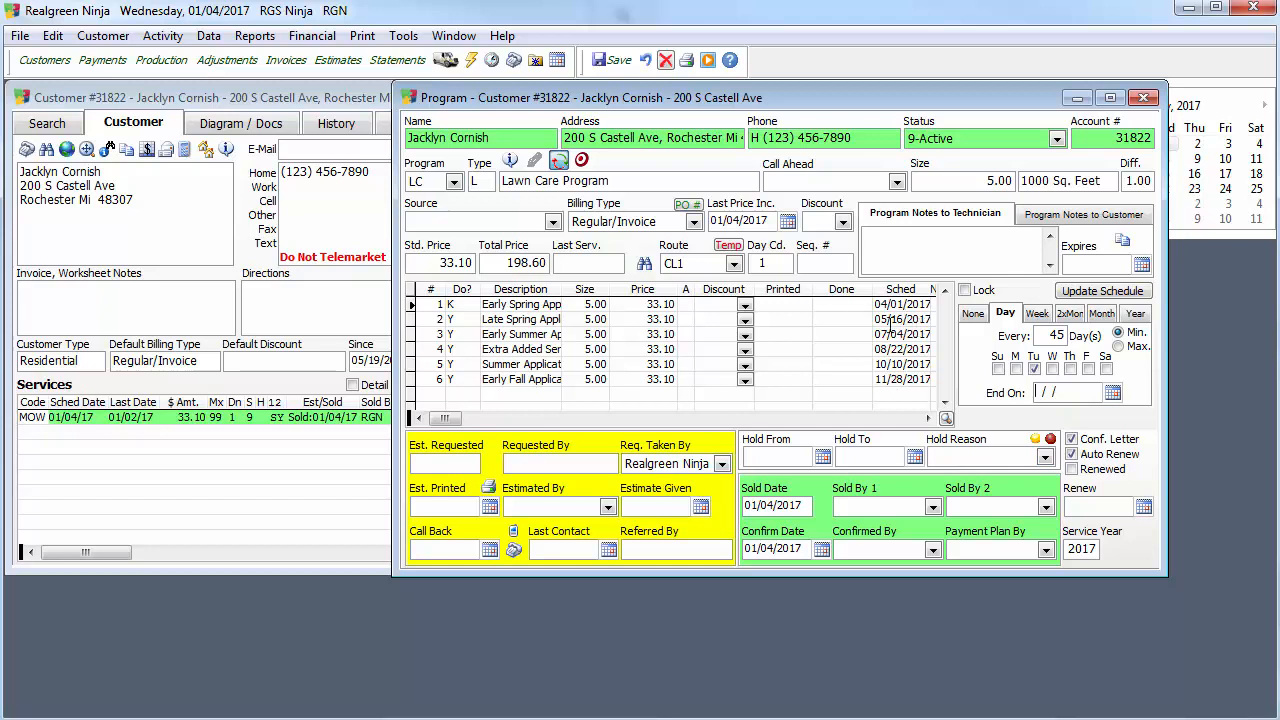
pyautogui.click(964, 290)
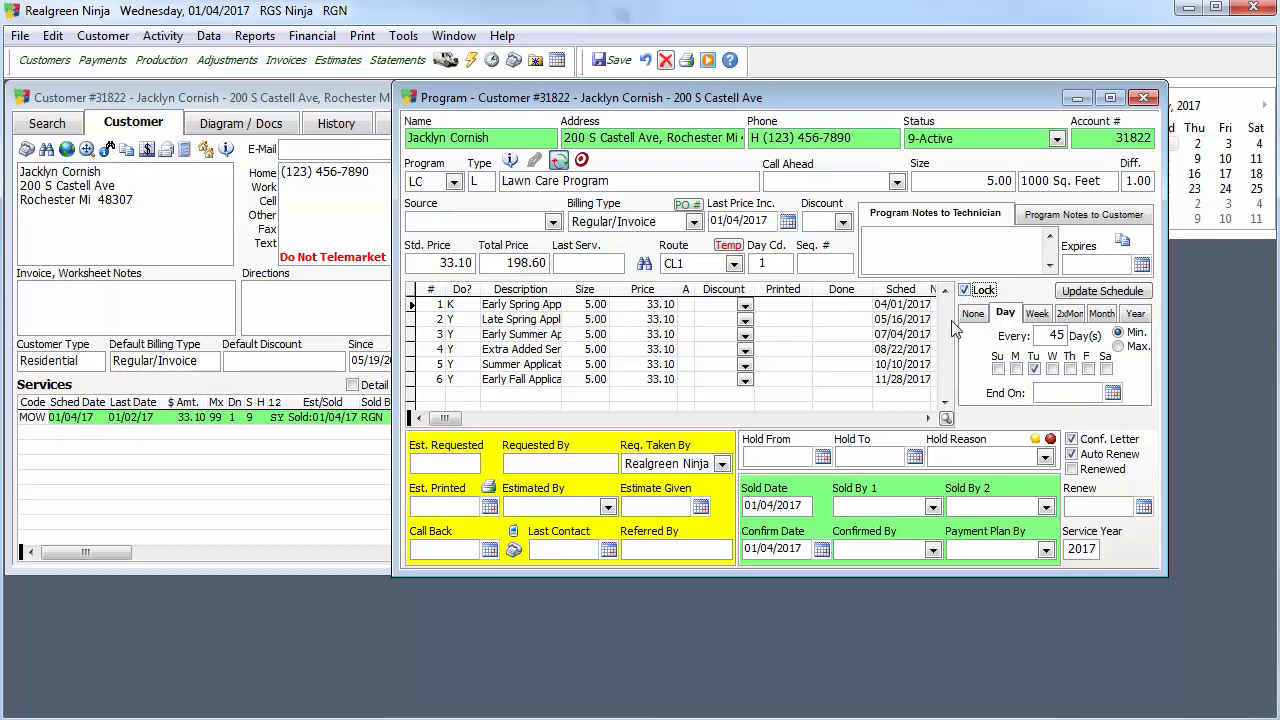